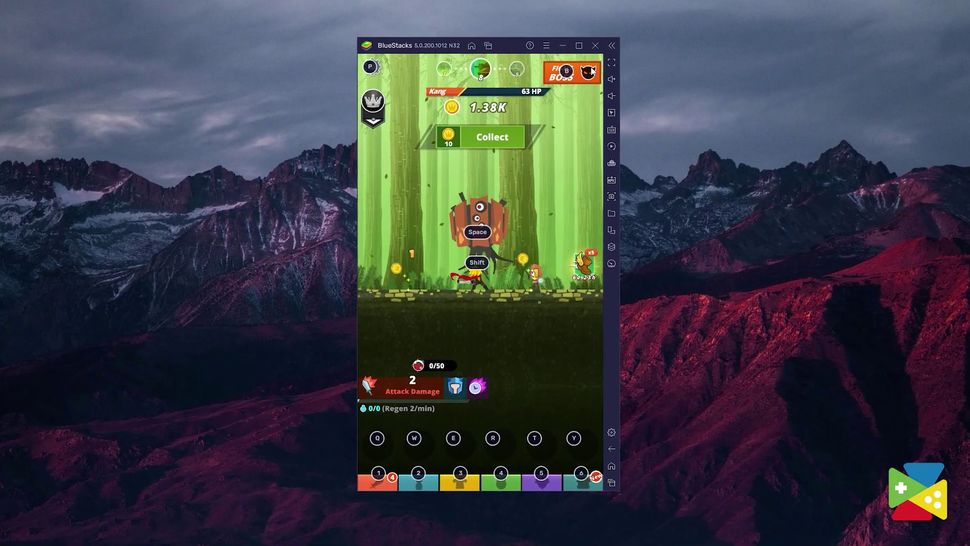
Start the boss fight on stage 8 and advance through the story scene
{"action": "left_click", "coordinate": [586, 71]}
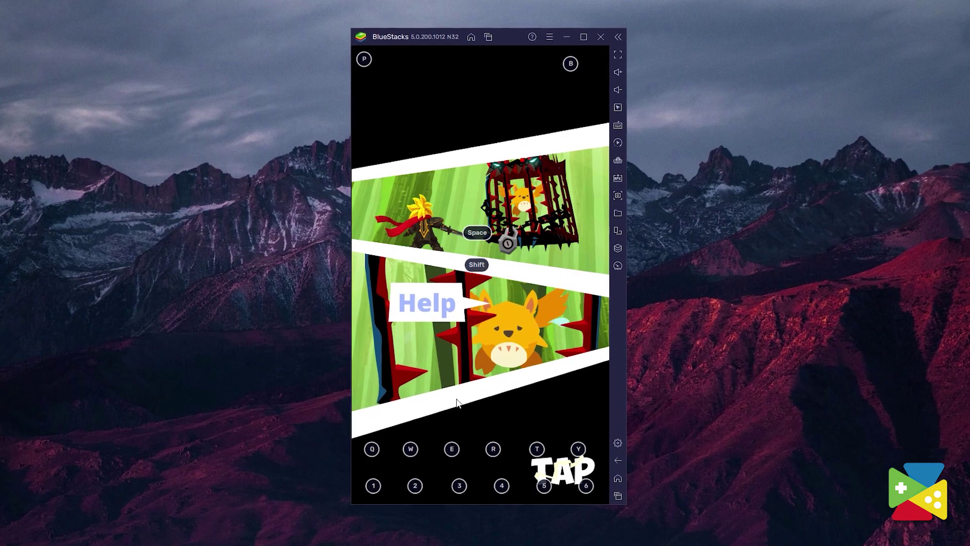
{"action": "left_click", "coordinate": [566, 477]}
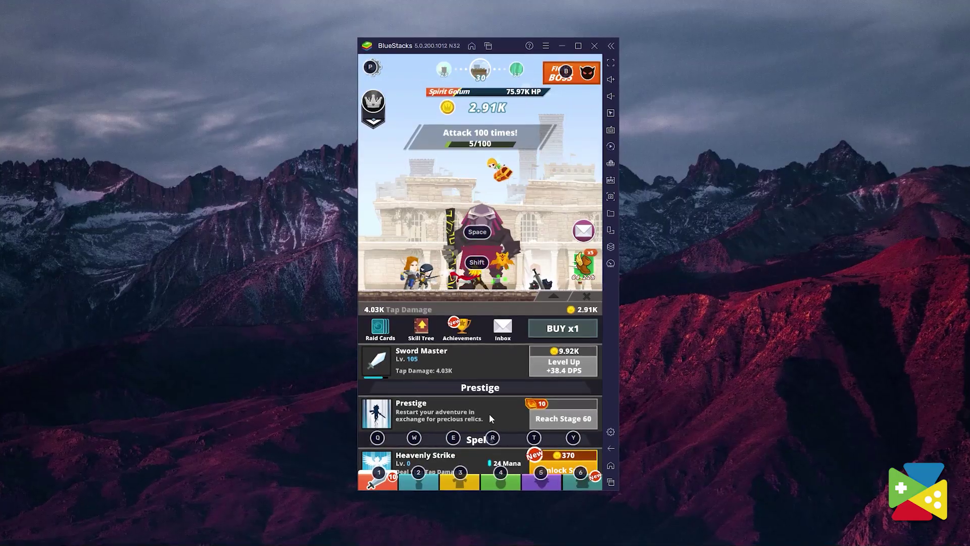
Attack the Spirit Golum titan on stage 30 with repeated taps
{"action": "left_click", "coordinate": [449, 255]}
{"action": "left_click", "coordinate": [449, 255]}
{"action": "left_click", "coordinate": [448, 255]}
{"action": "left_click", "coordinate": [447, 253]}
{"action": "left_click", "coordinate": [447, 253]}
{"action": "left_click", "coordinate": [447, 253]}
{"action": "left_click", "coordinate": [448, 254]}
{"action": "left_click", "coordinate": [447, 258]}
{"action": "left_click", "coordinate": [448, 258]}
{"action": "left_click", "coordinate": [448, 258]}
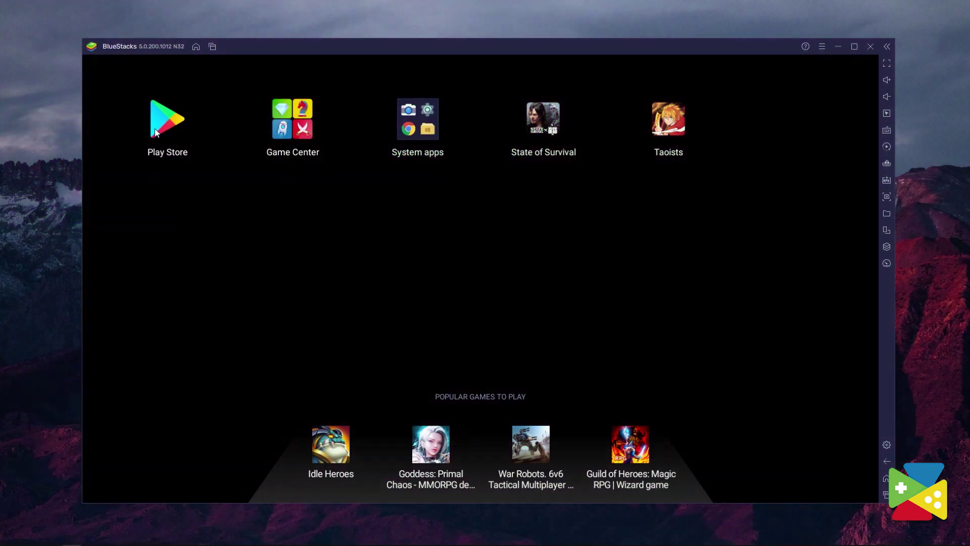
Search the Play Store for "tap titans 2" and launch the Tap Titans 2 game from the home screen
{"action": "left_click", "coordinate": [157, 126]}
{"action": "left_click", "coordinate": [668, 173]}
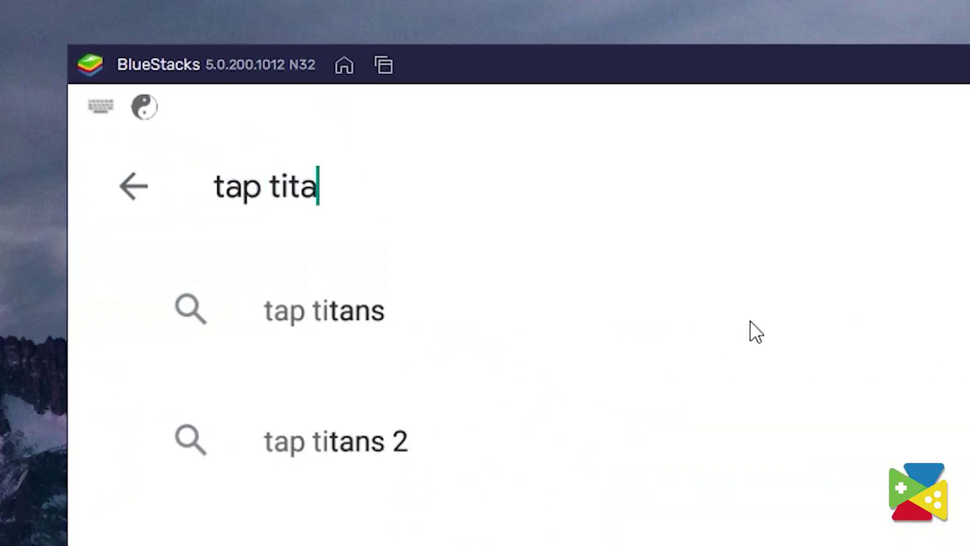
{"action": "type", "text": "tap titans 2"}
{"action": "key", "text": "Return"}
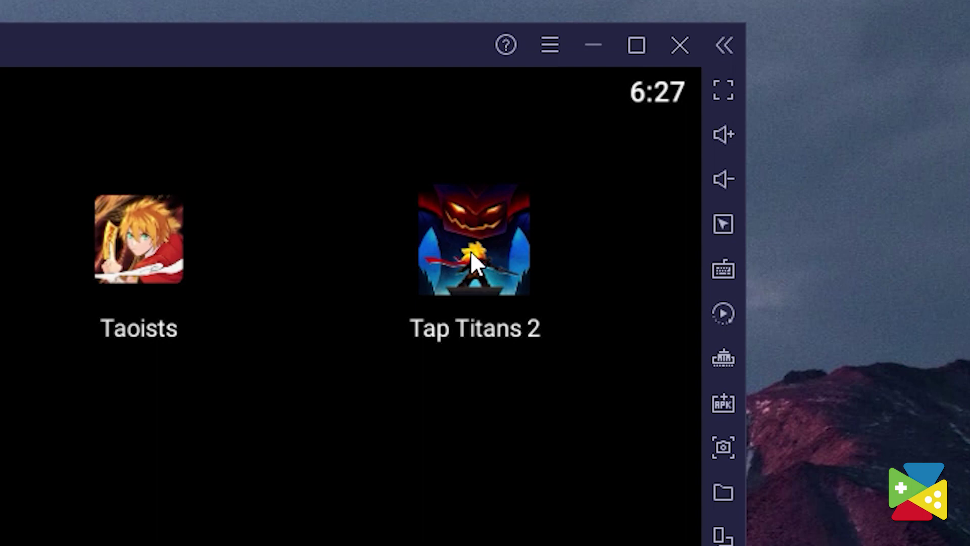
{"action": "left_click", "coordinate": [471, 253]}
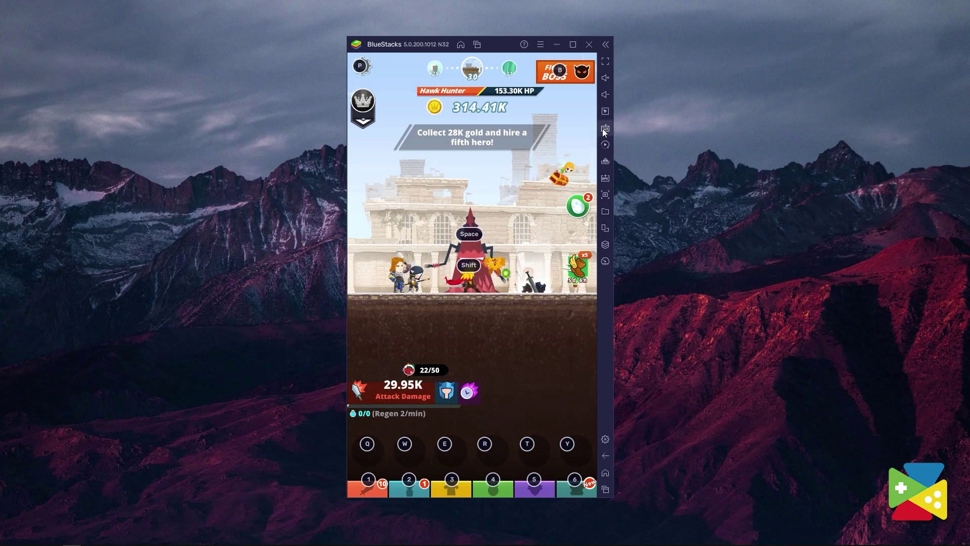
Open the advanced editor for the game's control scheme
{"action": "left_click", "coordinate": [604, 129]}
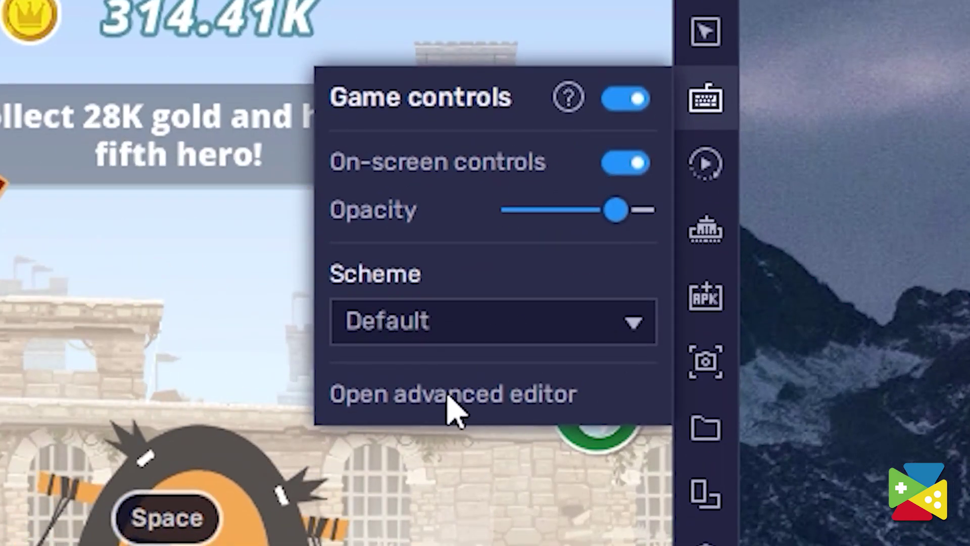
{"action": "left_click", "coordinate": [448, 391]}
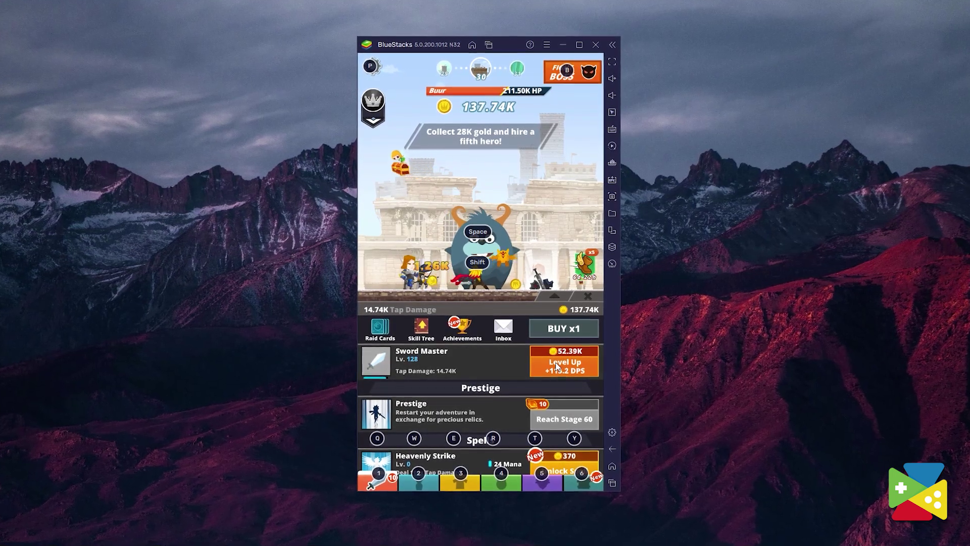
Level up the Sword Master twice and close the upgrade list
{"action": "left_click", "coordinate": [556, 366]}
{"action": "left_click", "coordinate": [556, 366]}
{"action": "left_click", "coordinate": [586, 296]}
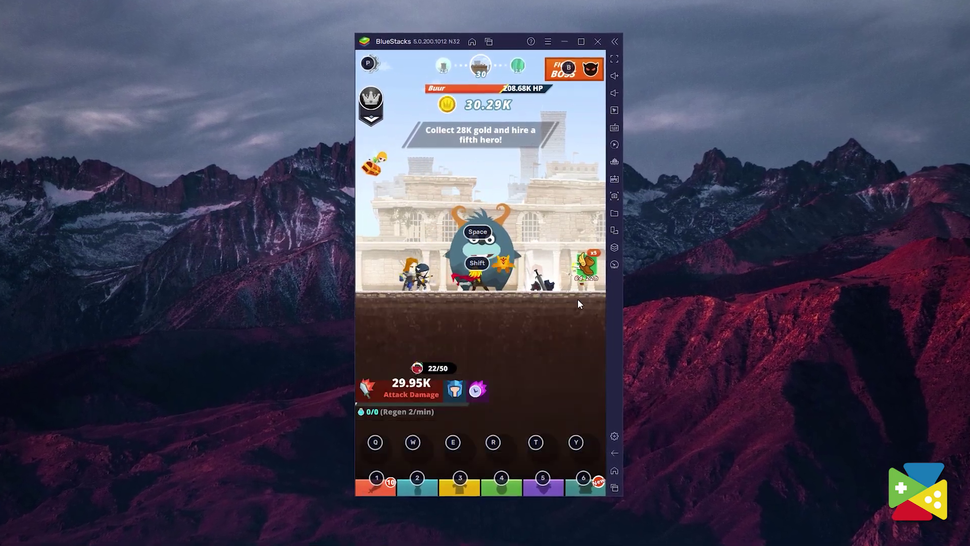
Attack the stage 30 titans Buur and Frankie with repeated taps
{"action": "left_click", "coordinate": [548, 307]}
{"action": "left_click", "coordinate": [547, 307]}
{"action": "left_click", "coordinate": [549, 309]}
{"action": "left_click", "coordinate": [549, 310]}
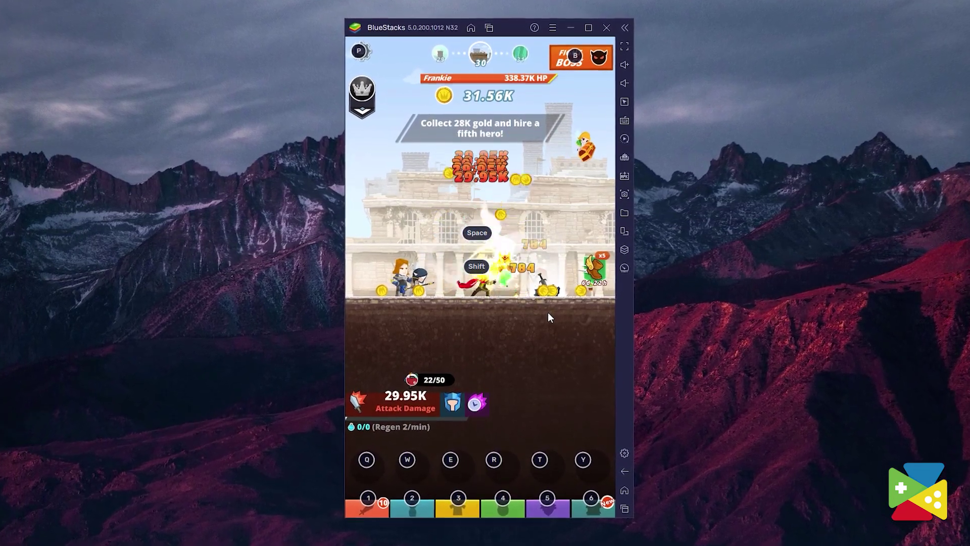
{"action": "left_click", "coordinate": [548, 313]}
{"action": "left_click", "coordinate": [548, 313]}
{"action": "left_click", "coordinate": [549, 314]}
{"action": "left_click", "coordinate": [549, 314]}
{"action": "left_click", "coordinate": [550, 314]}
{"action": "left_click", "coordinate": [550, 315]}
{"action": "left_click", "coordinate": [550, 316]}
{"action": "left_click", "coordinate": [550, 316]}
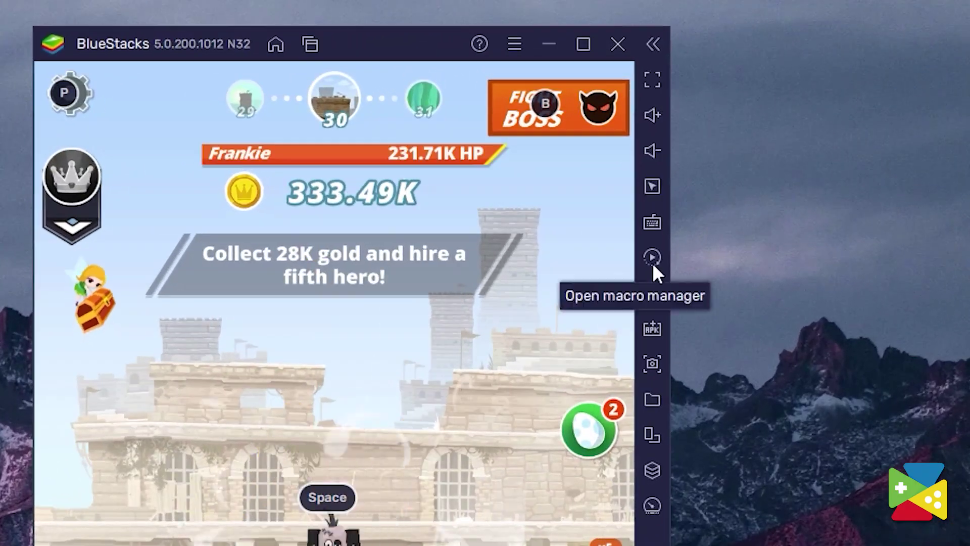
Record a new macro in the macro manager and stop the recording
{"action": "left_click", "coordinate": [628, 121]}
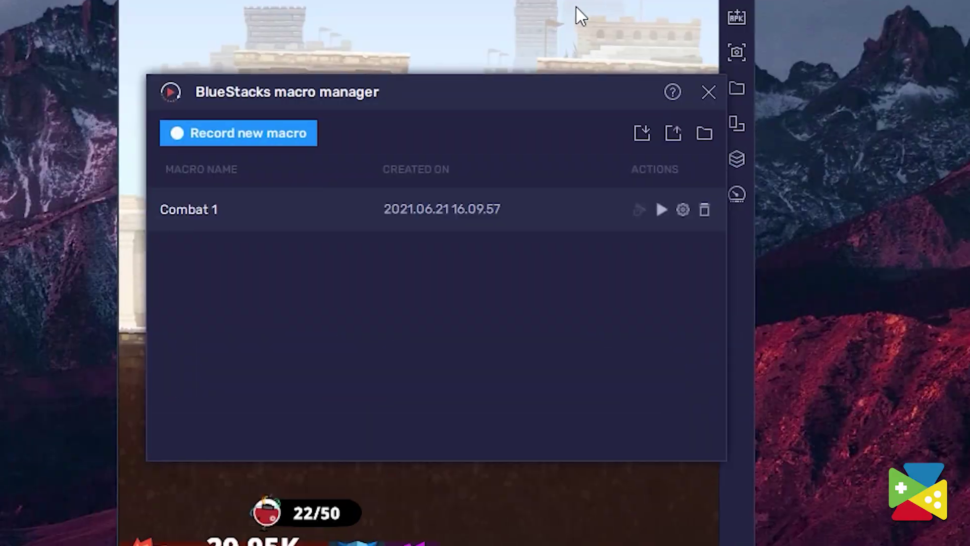
{"action": "left_click", "coordinate": [259, 129]}
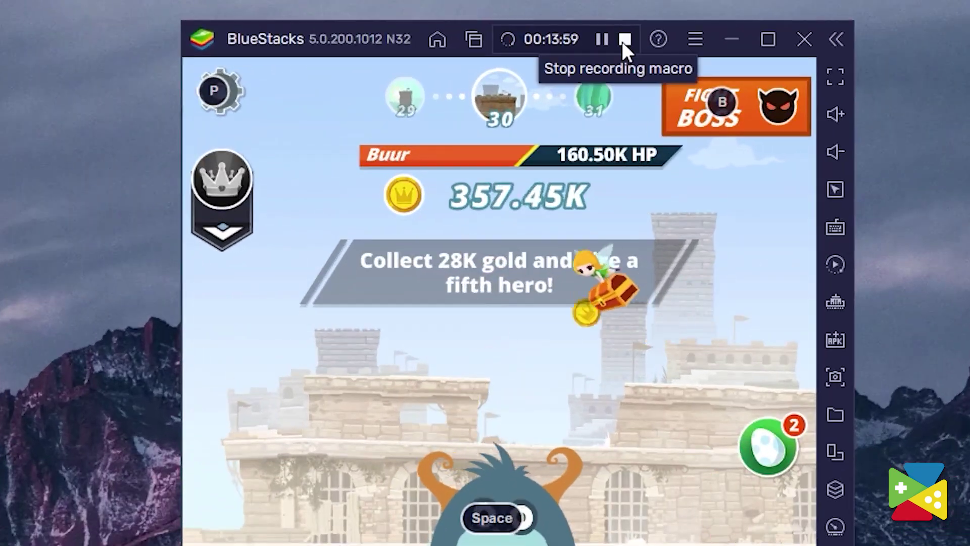
{"action": "left_click", "coordinate": [541, 22]}
Rename the recorded macro as Spam Hit and open its settings
{"action": "left_click", "coordinate": [336, 228]}
{"action": "type", "text": "Spam Hit"}
{"action": "key", "text": "Return"}
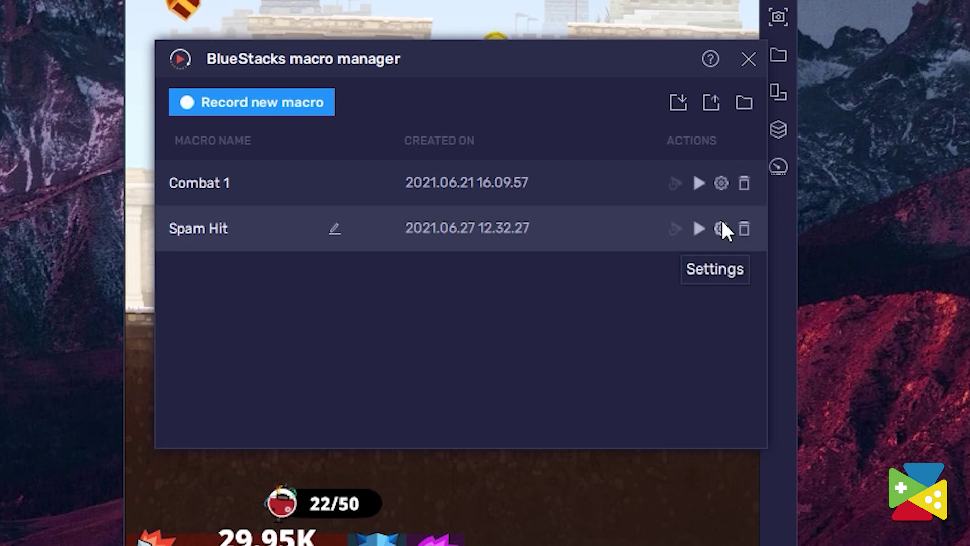
{"action": "left_click", "coordinate": [721, 228]}
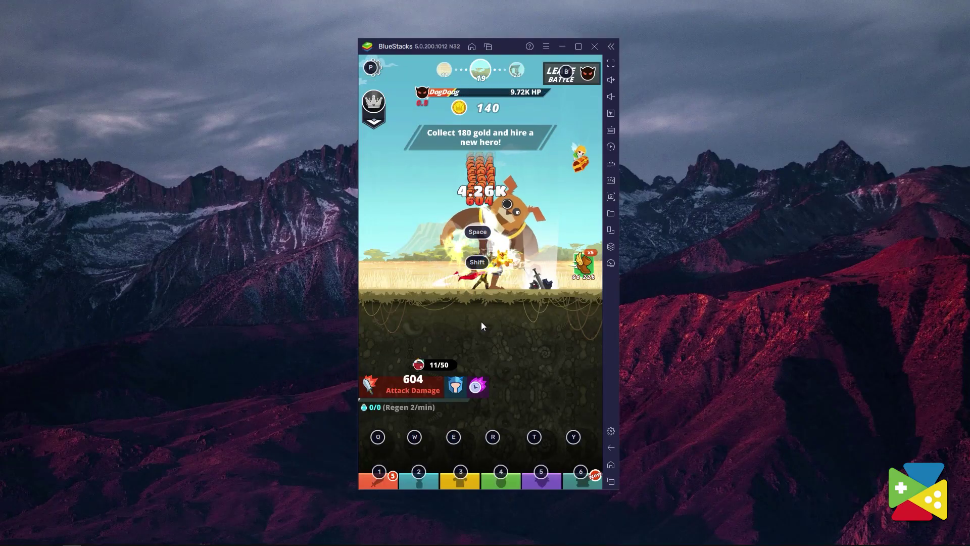
Attack the DogDoog boss on stage 19 repeatedly with the mapped tap control
{"action": "key", "text": "space"}
{"action": "key", "text": "space"}
{"action": "key", "text": "space"}
{"action": "key", "text": "space"}
{"action": "key", "text": "space"}
{"action": "key", "text": "space"}
{"action": "key", "text": "space"}
{"action": "key", "text": "space"}
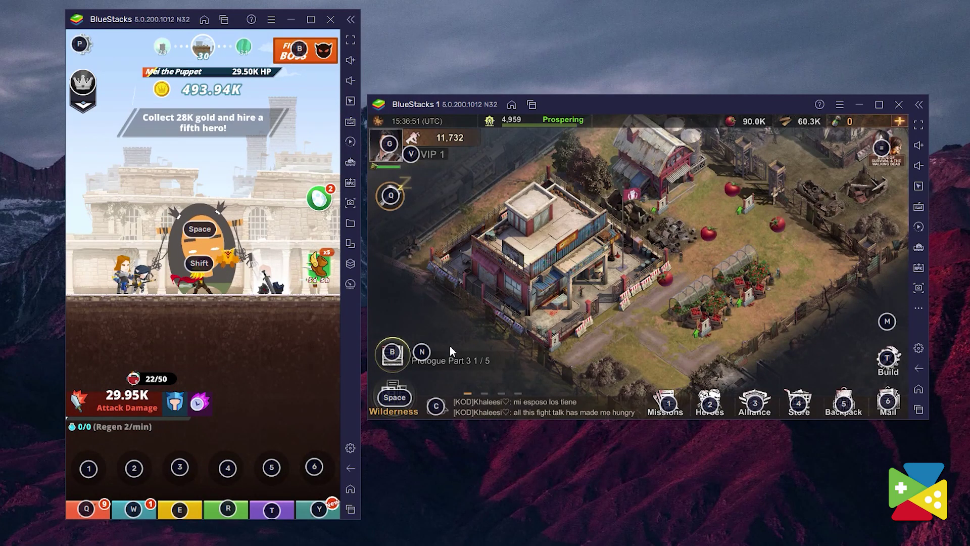
Look around the State of Survival base in the second emulator instance and open the multi-instance manager
{"action": "left_click", "coordinate": [460, 352]}
{"action": "left_click", "coordinate": [775, 218]}
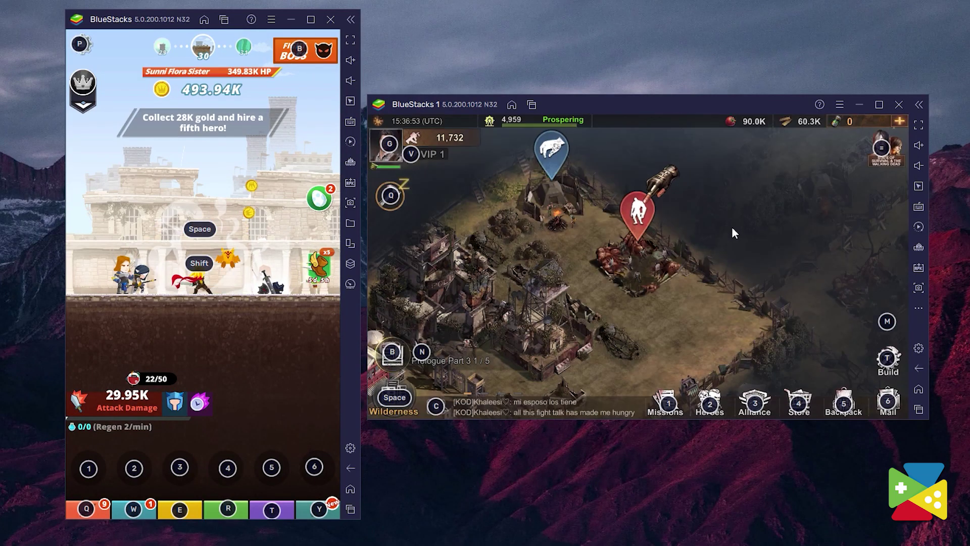
{"action": "left_click", "coordinate": [628, 217]}
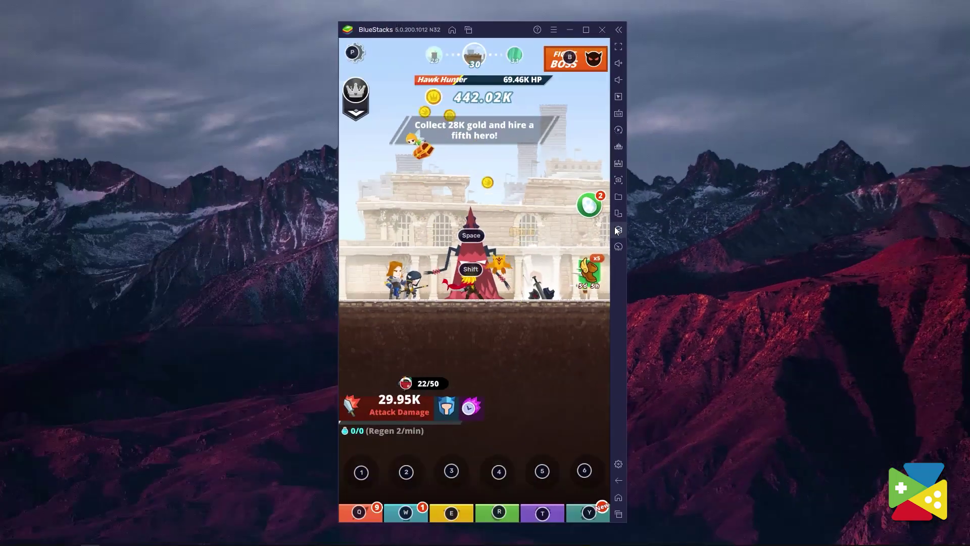
{"action": "left_click", "coordinate": [596, 214]}
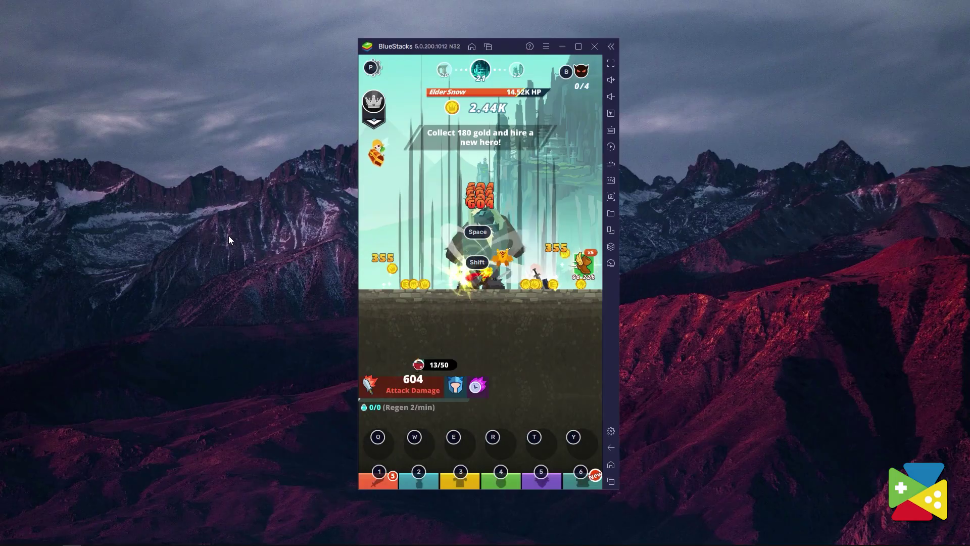
Attack the stage 21 titan and open the upgrade list
{"action": "key", "text": "space"}
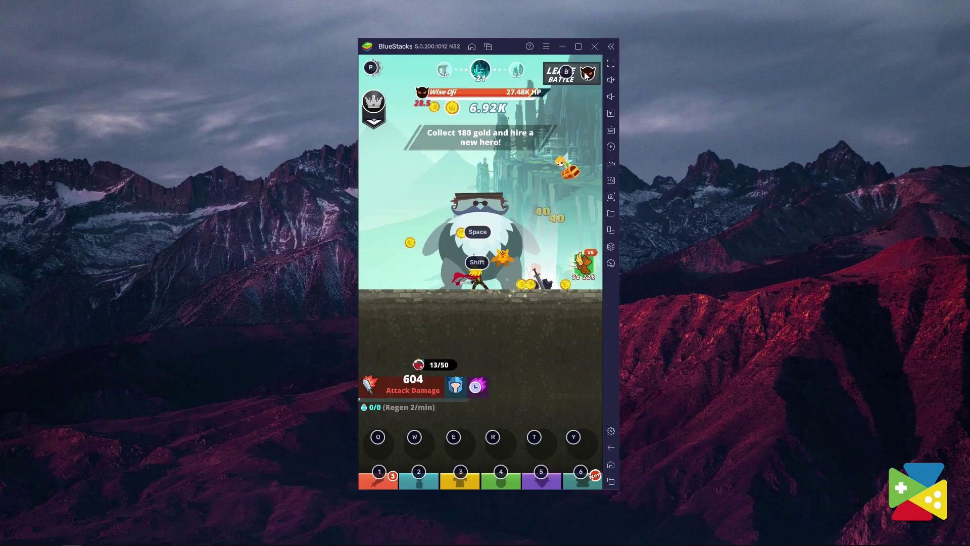
{"action": "left_click", "coordinate": [372, 481]}
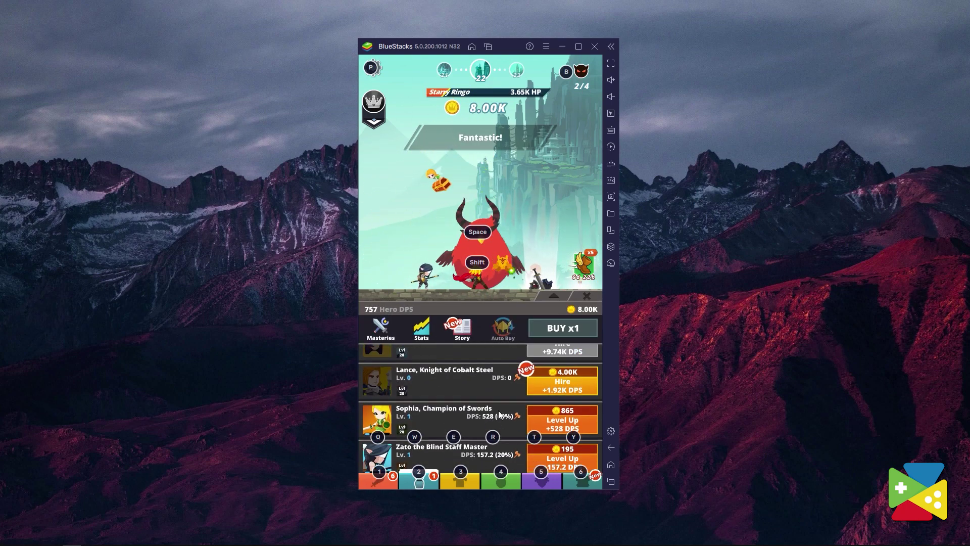